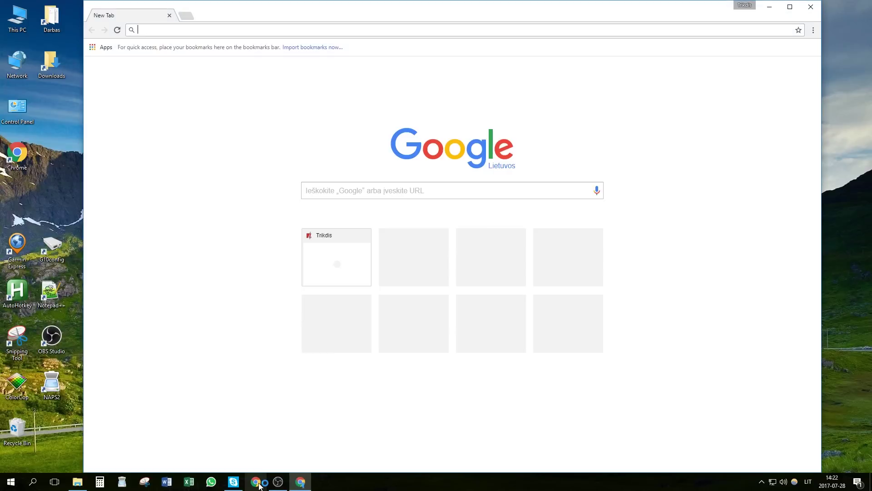
pyautogui.write('www.trikdis.com')
pyautogui.press('Return')
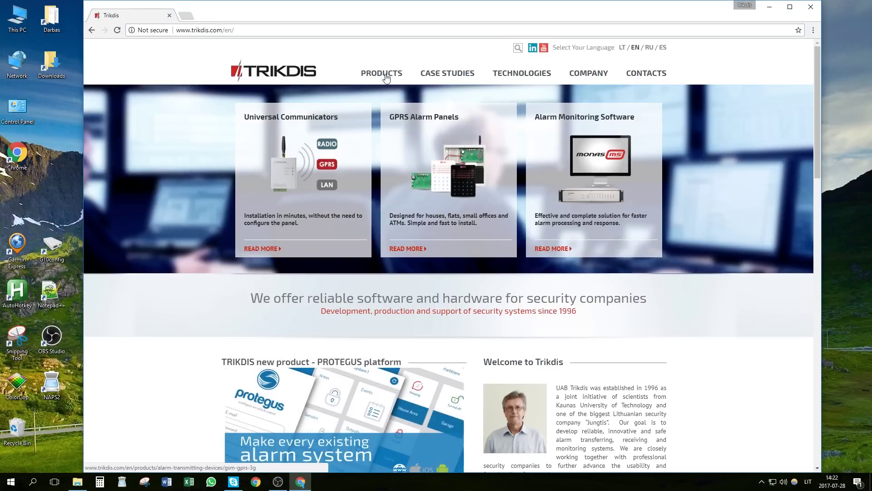
pyautogui.click(381, 74)
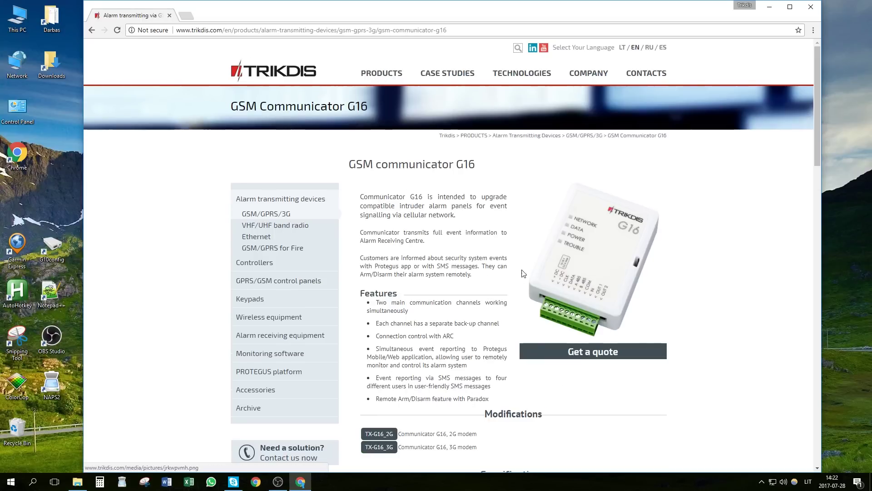
pyautogui.scroll(-12, 524, 273)
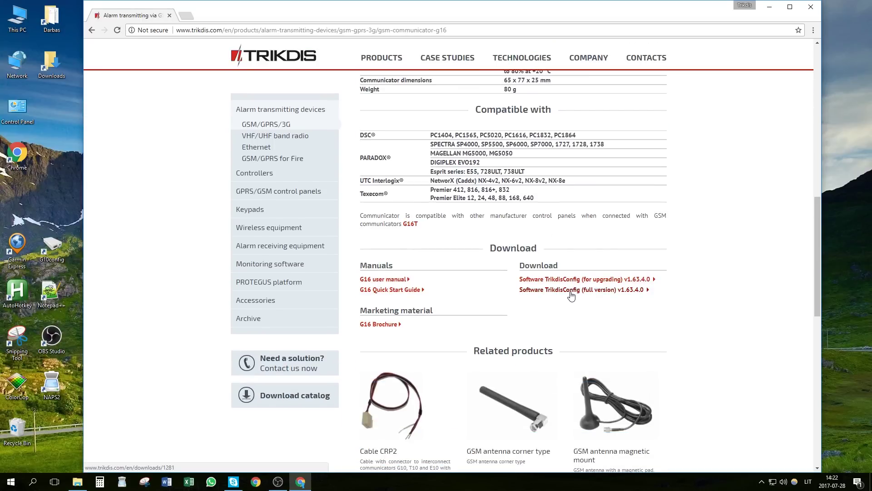
pyautogui.click(567, 291)
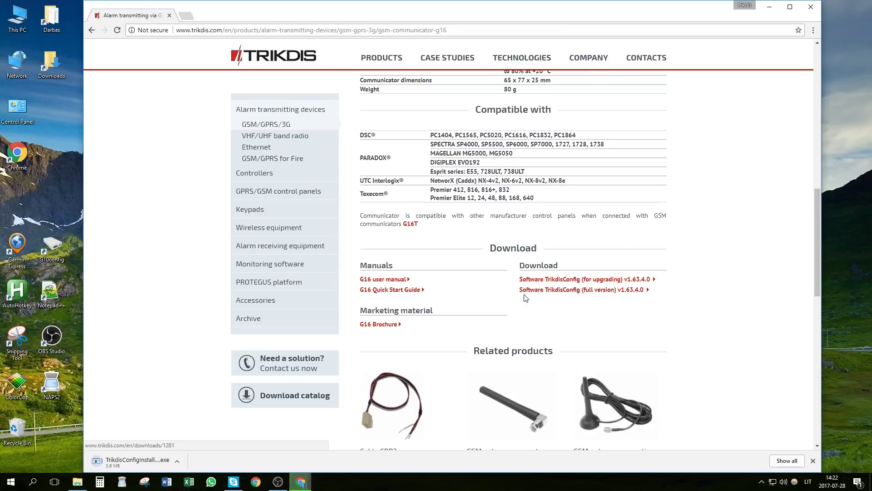
# Open the G16 user manual and launch the downloaded TrikdisConfig installer.
pyautogui.click(381, 278)
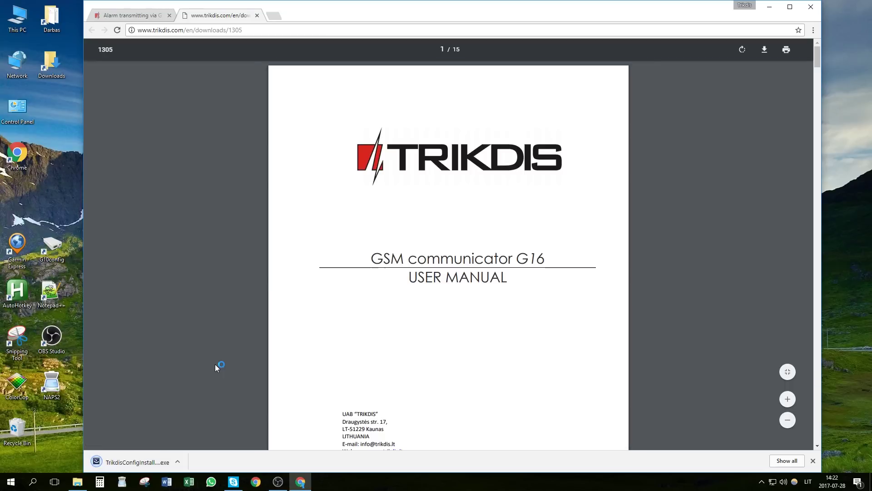
pyautogui.scroll(-4, 351, 372)
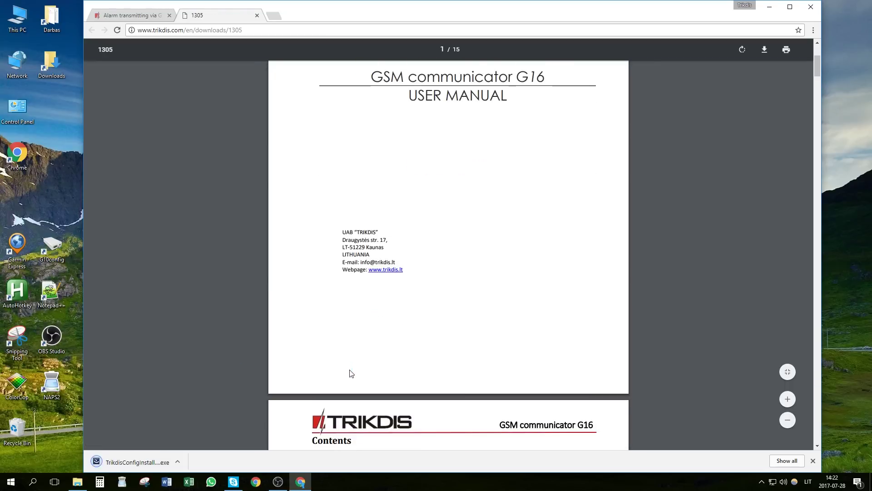
pyautogui.click(133, 460)
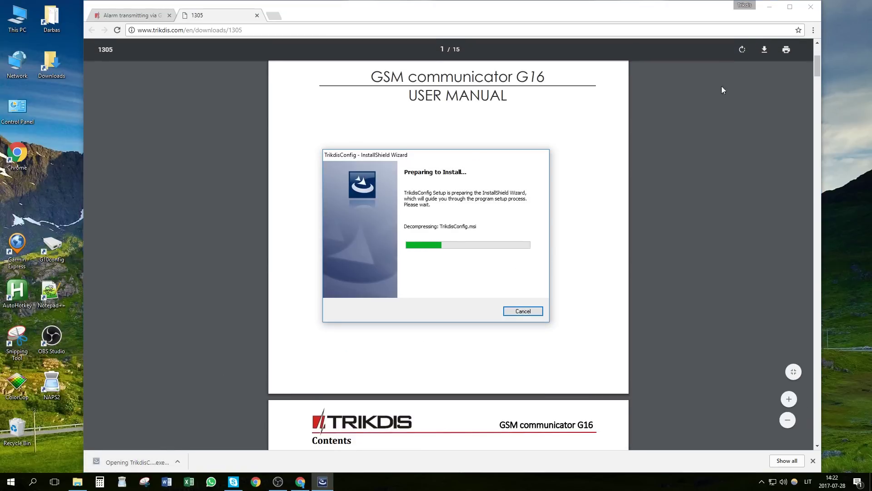
# Minimize Chrome and pass the Welcome and default Destination Folder pages to reach Ready to Install.
pyautogui.click(771, 6)
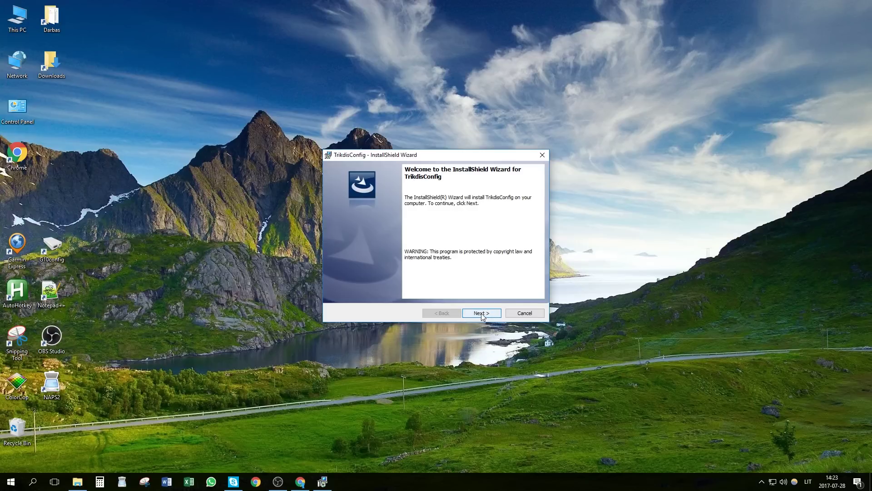
pyautogui.click(483, 316)
pyautogui.click(482, 316)
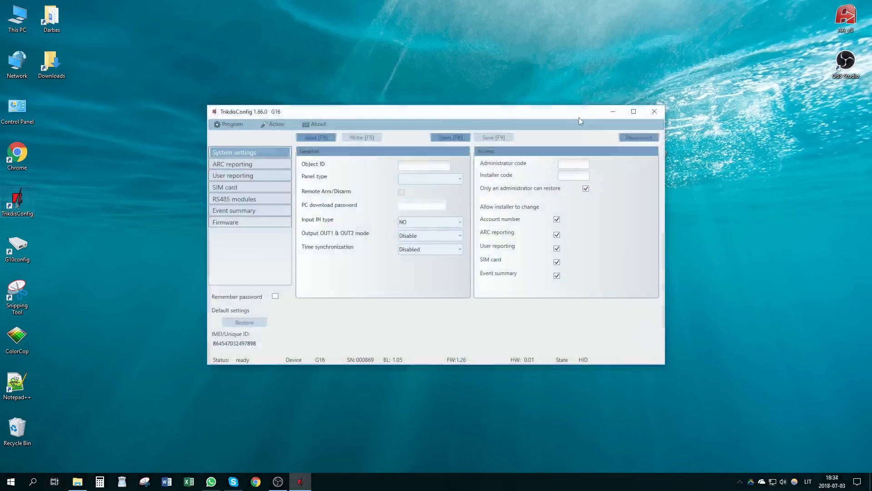
# Read the G16 settings and set the panel type to DSC PC1616, PC1832, PC1864.
pyautogui.click(316, 138)
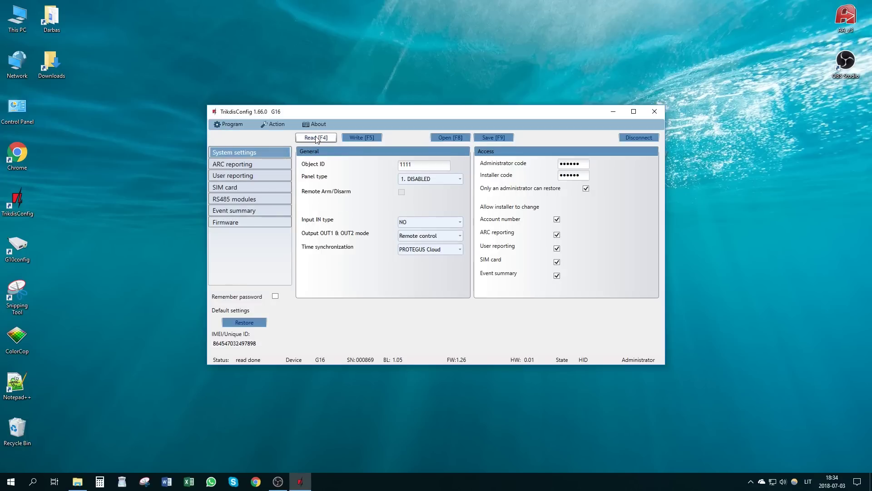
pyautogui.click(424, 181)
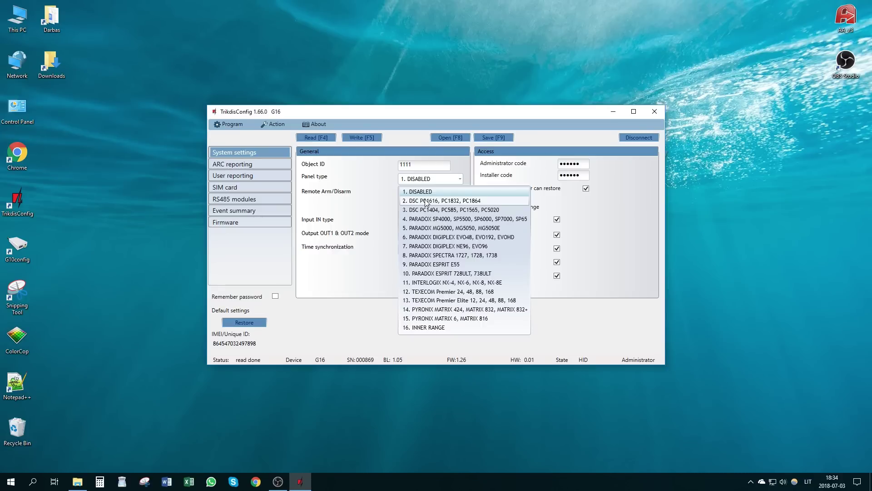
pyautogui.click(426, 201)
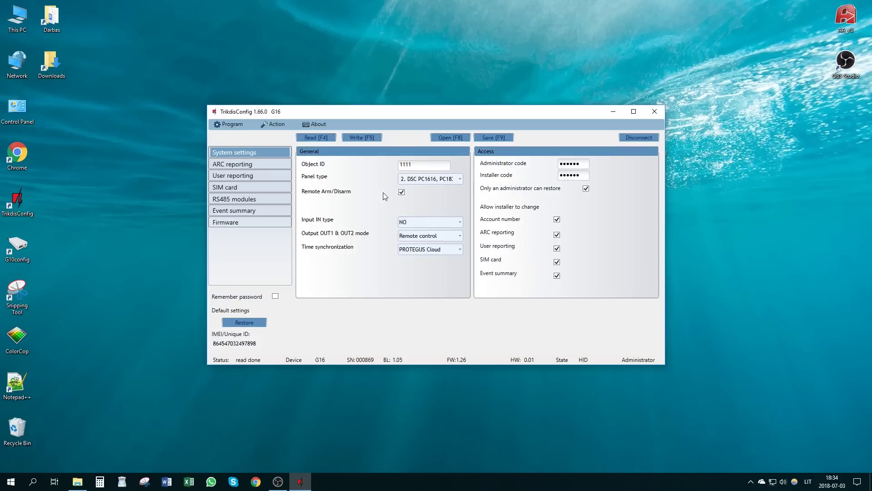
# Enable the Protegus Cloud connection, check the SIM card settings, and write the configuration to the G16.
pyautogui.click(269, 173)
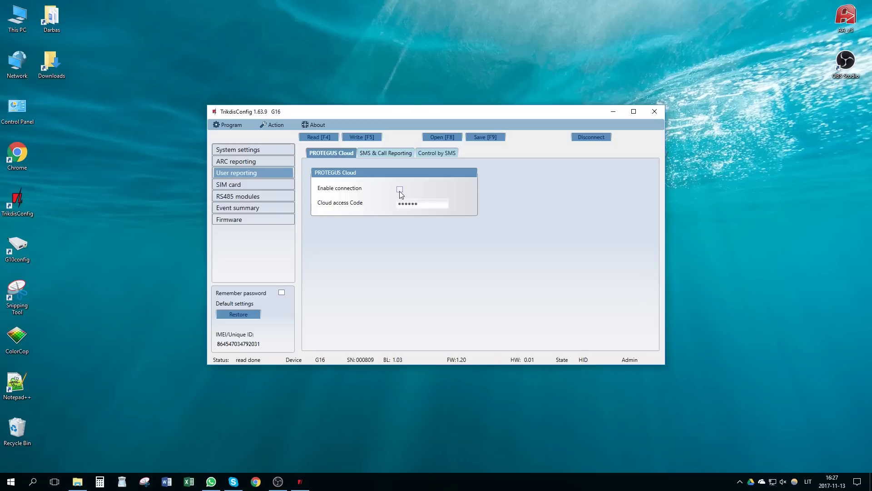
pyautogui.click(400, 192)
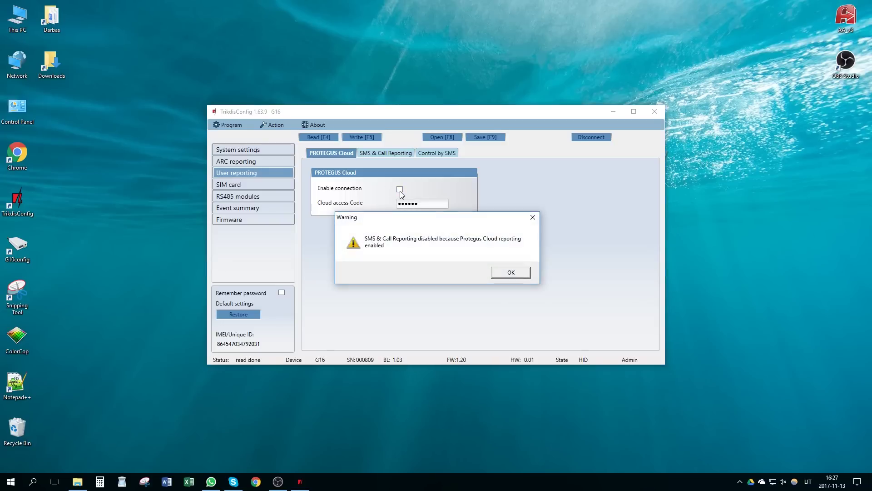
pyautogui.click(516, 276)
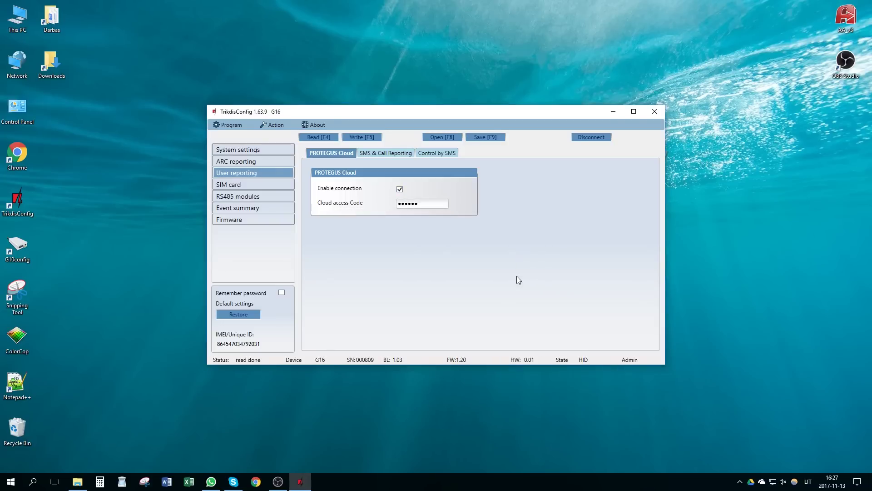
pyautogui.click(251, 184)
pyautogui.click(411, 176)
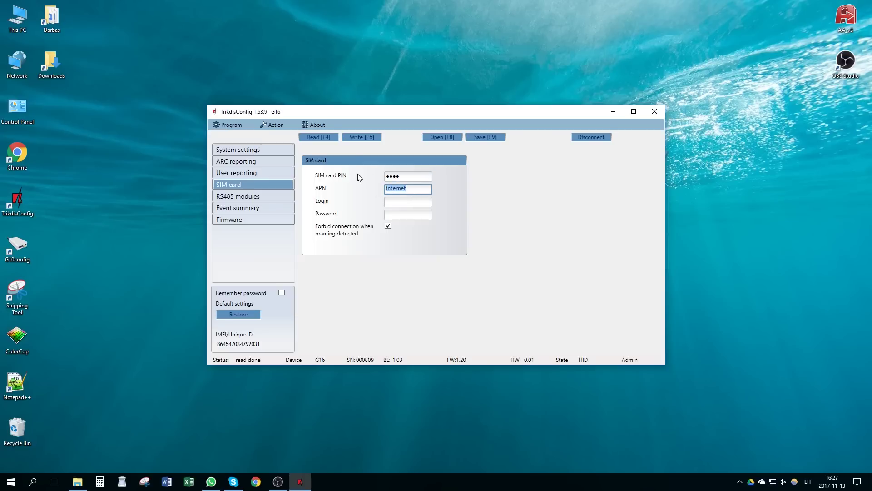
pyautogui.click(357, 138)
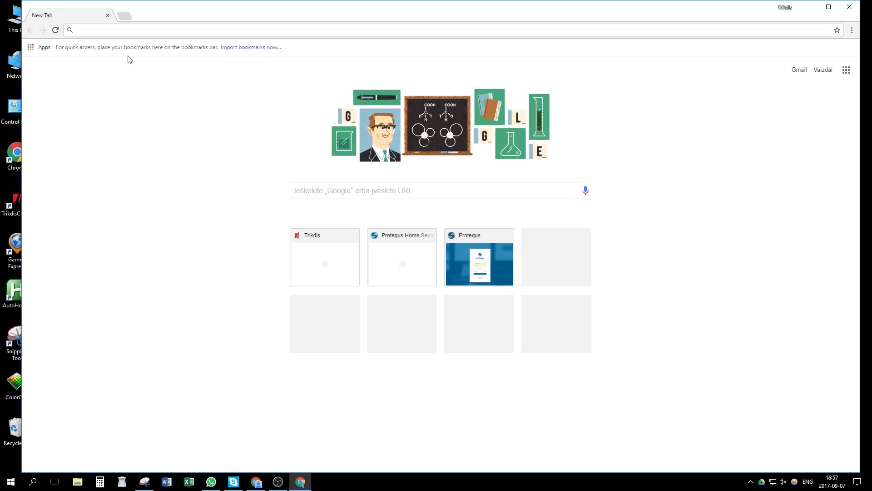
# Go to protegus.eu and sign in to the Protegus account.
pyautogui.click(112, 32)
pyautogui.write('www.protegus.eu/login')
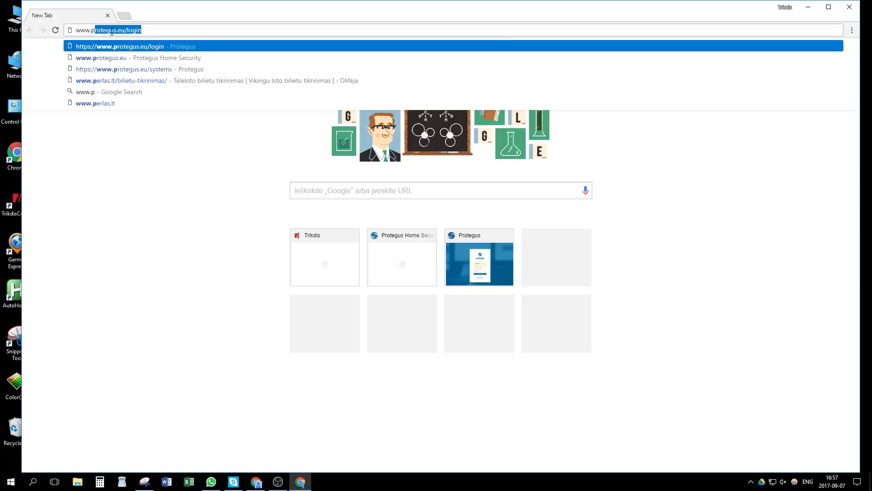
pyautogui.press('Return')
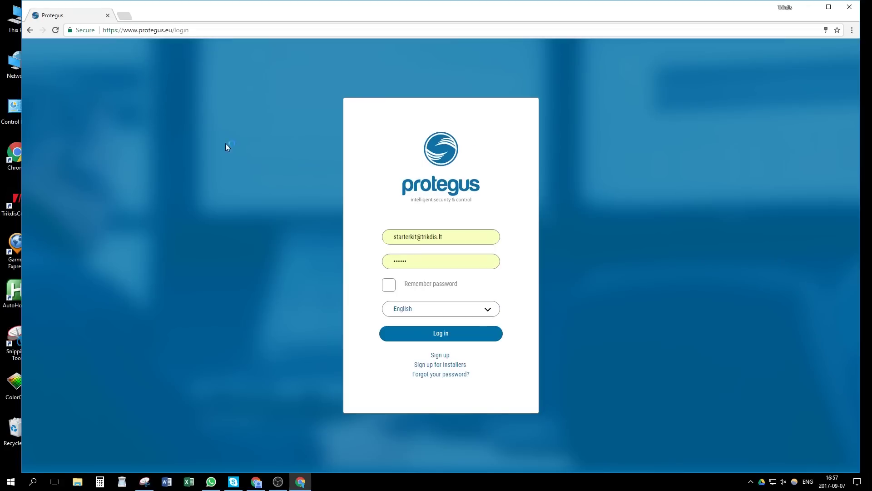
pyautogui.click(446, 336)
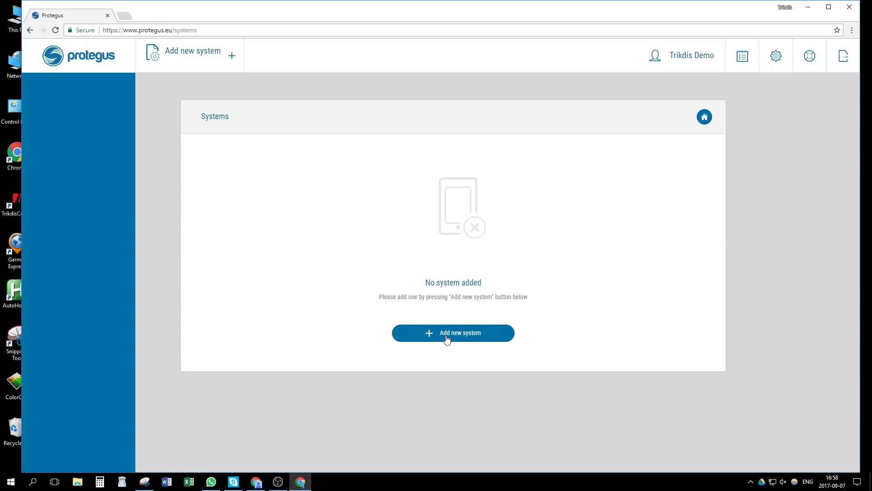
# Add the communicator as a new system using its unique ID and close the confirmation.
pyautogui.click(446, 337)
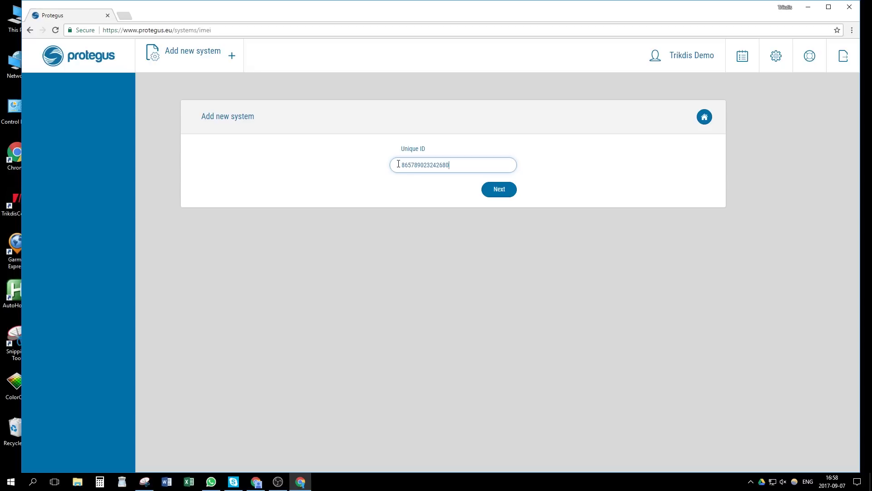
pyautogui.click(500, 191)
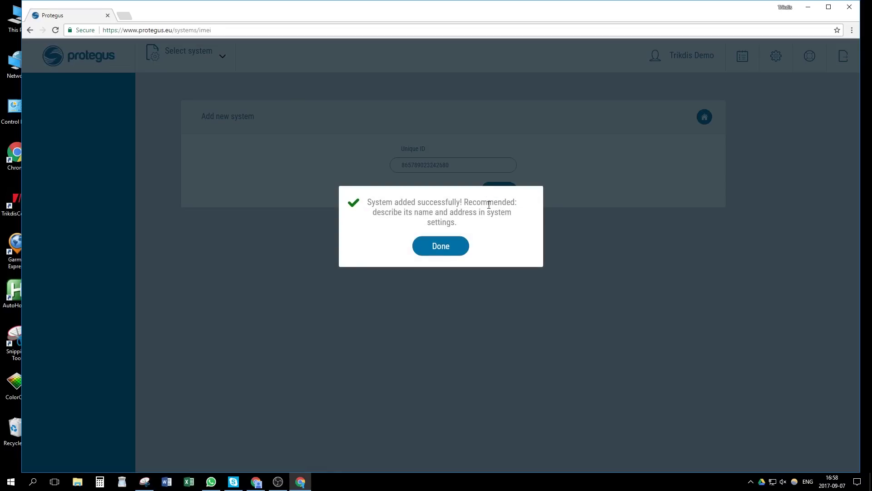
pyautogui.click(446, 250)
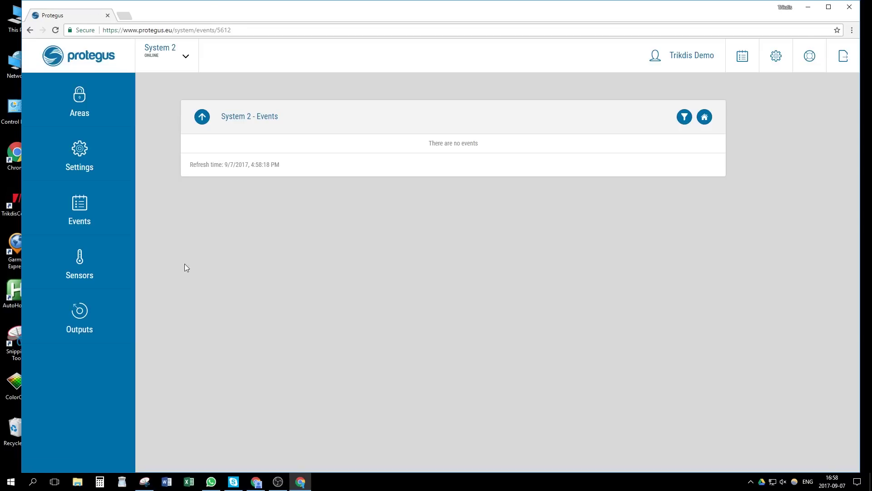
# Refresh System 2's events list to check the latest arm and disarm events.
pyautogui.click(74, 201)
pyautogui.press('F5')
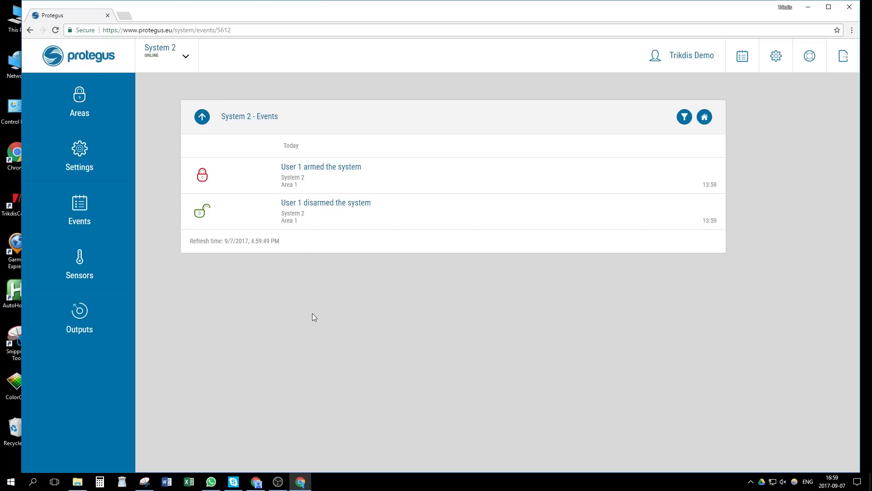
pyautogui.click(77, 99)
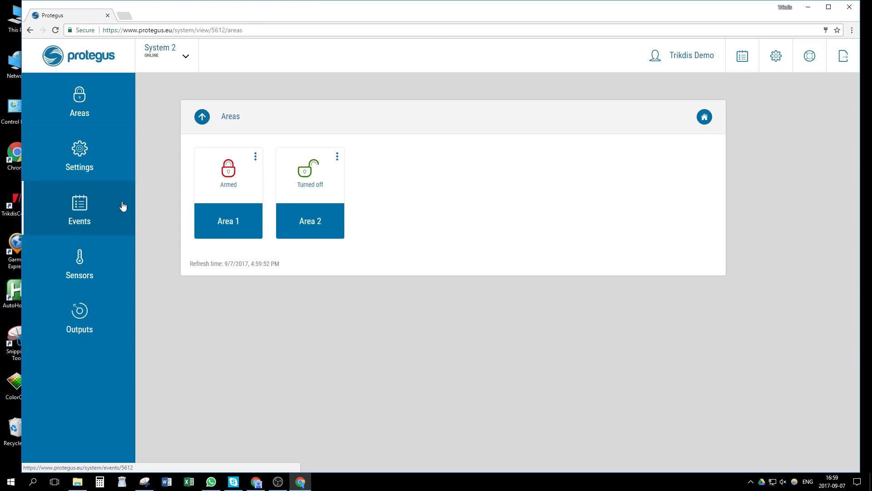
# Turn Area 1 off, confirming with the four-digit PIN code.
pyautogui.click(229, 179)
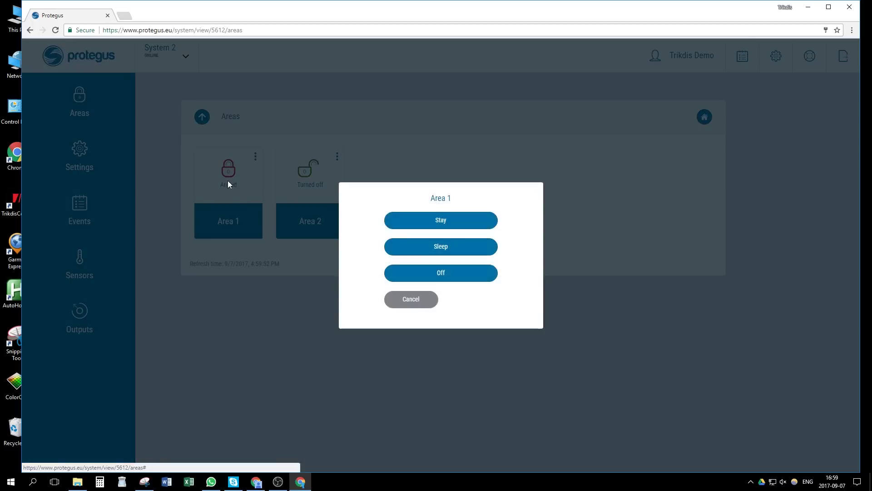
pyautogui.click(439, 273)
pyautogui.click(397, 208)
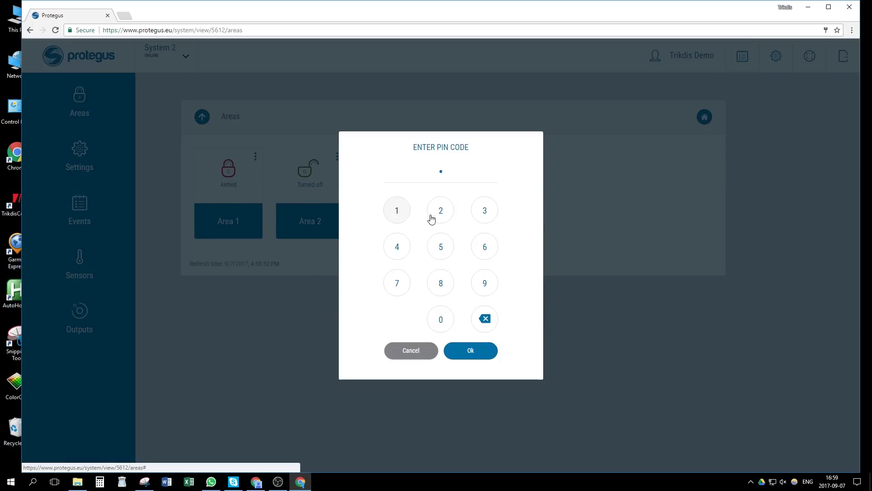
pyautogui.click(432, 216)
pyautogui.click(486, 217)
pyautogui.click(399, 248)
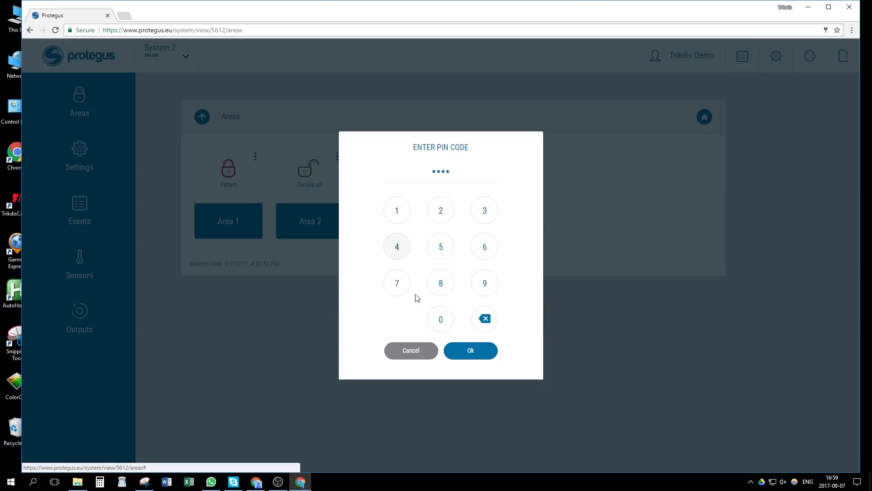
pyautogui.click(469, 353)
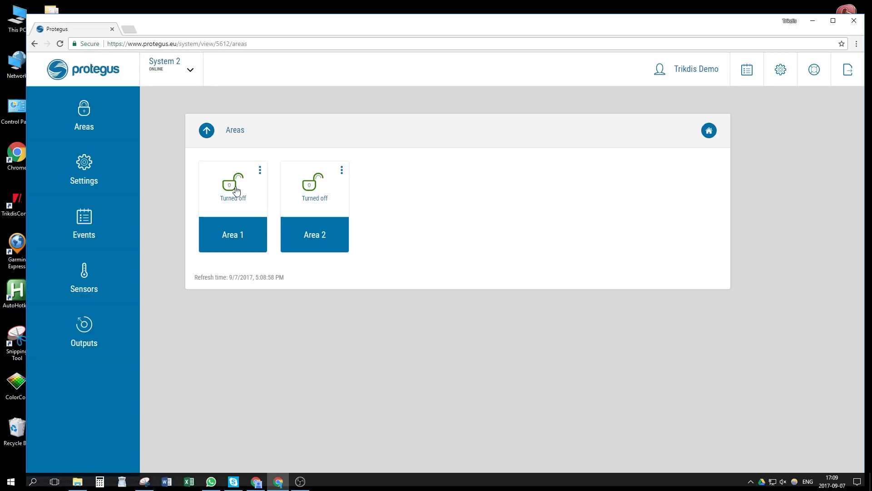
# Arm Area 1, confirming with the four-digit PIN code.
pyautogui.click(236, 191)
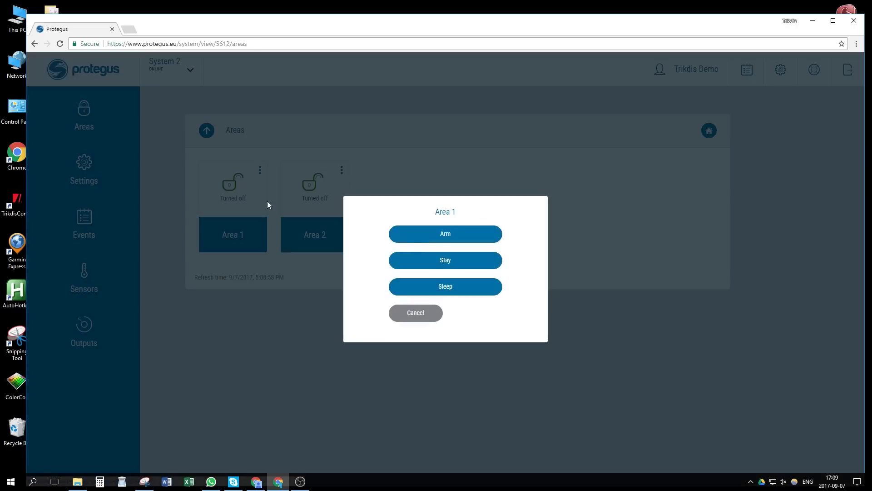
pyautogui.click(445, 237)
pyautogui.click(401, 224)
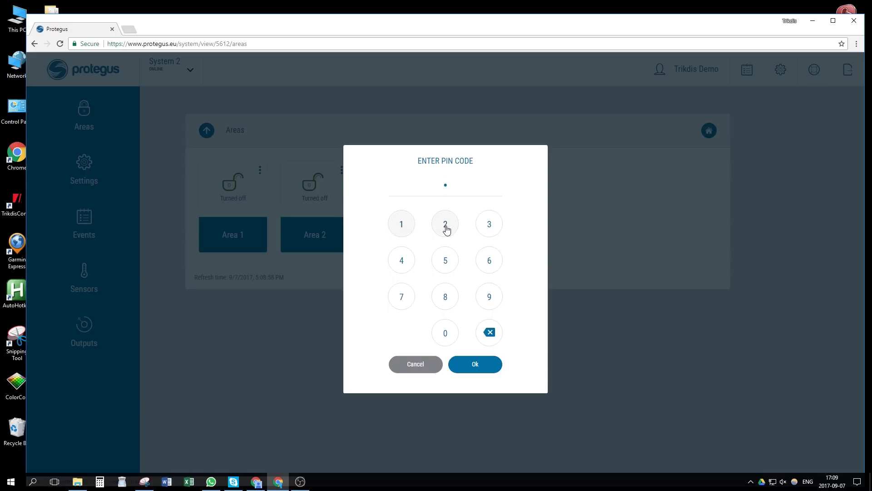
pyautogui.click(445, 224)
pyautogui.click(489, 225)
pyautogui.click(401, 258)
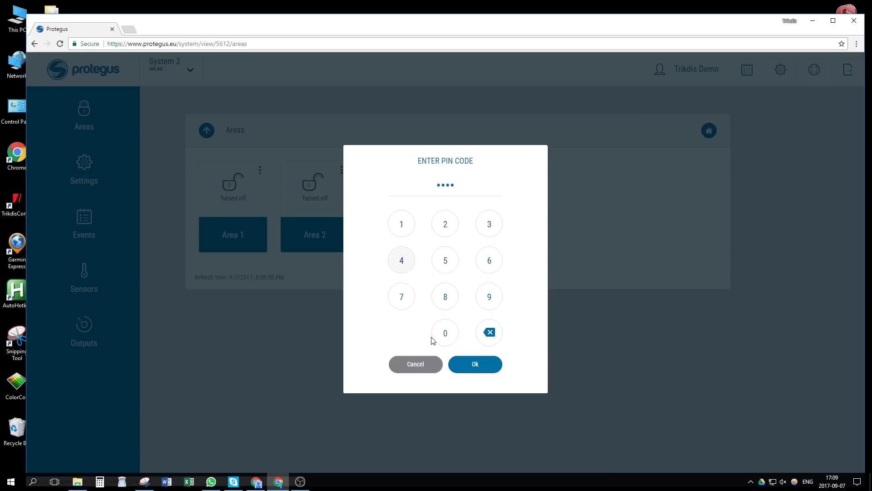
pyautogui.click(464, 365)
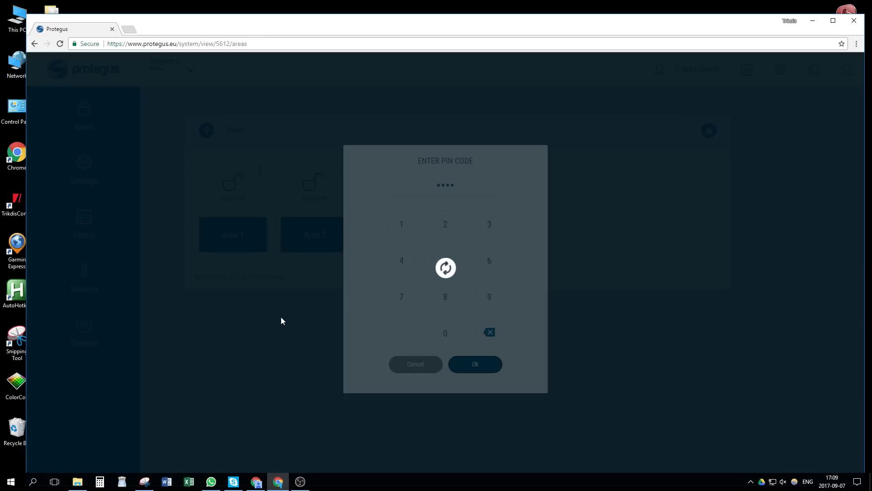